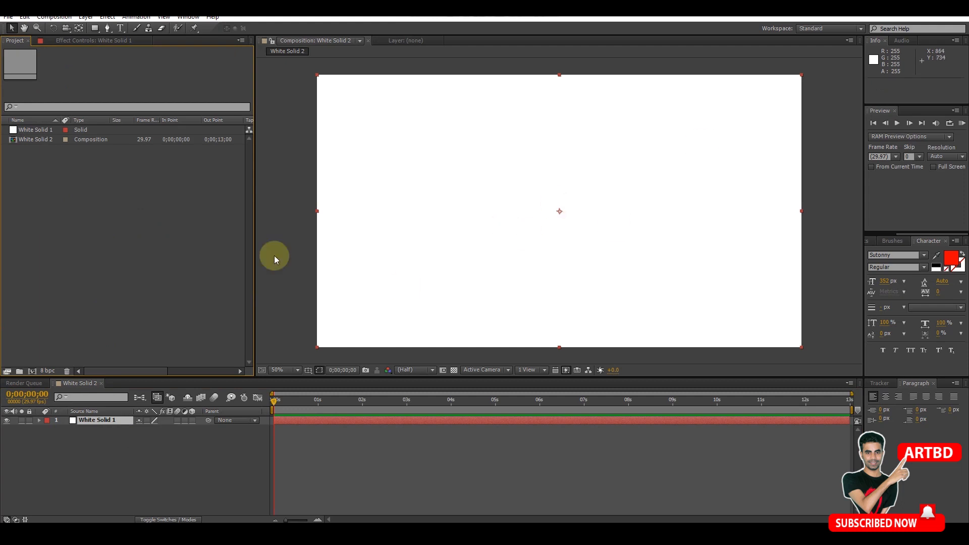
- Import the image 02.jpg from the Desktop and place it above White Solid 1 in the White Solid 2 composition
double_click(130, 222)
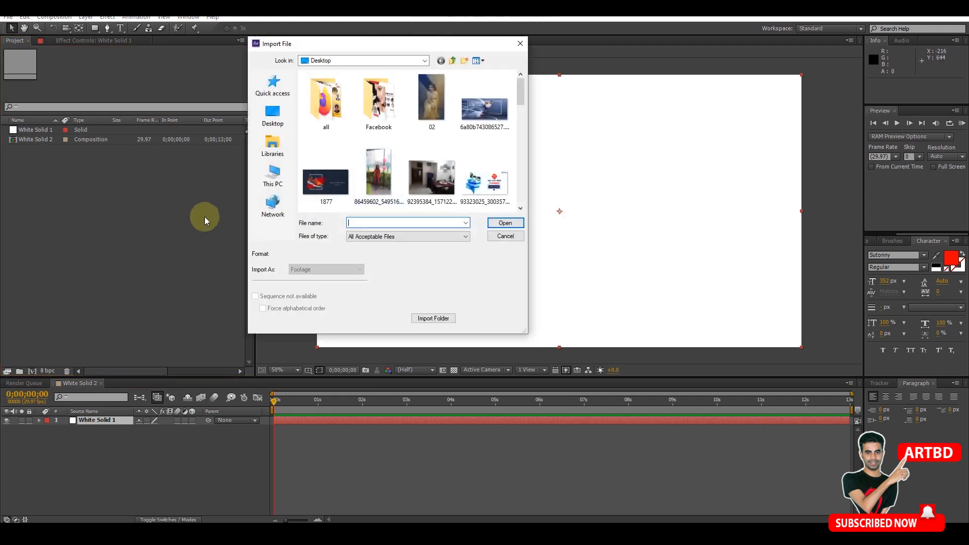
left_click(431, 102)
left_click(506, 223)
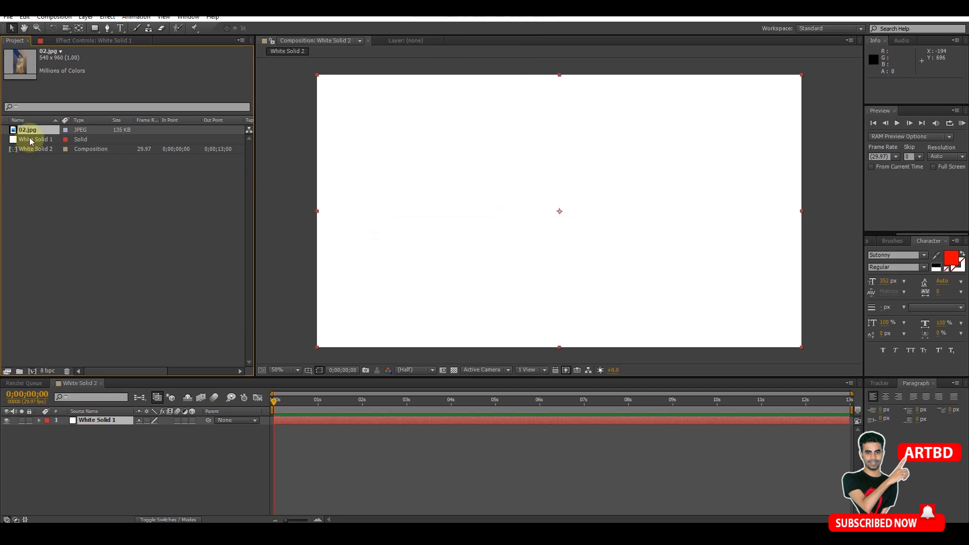
left_click_drag(35, 130, 118, 421)
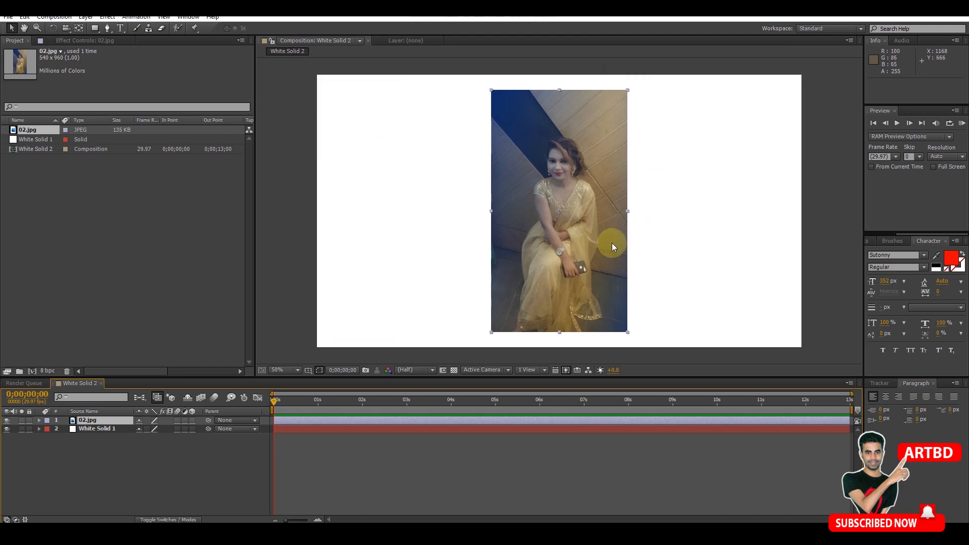
- Try the Card Wipe transition effect on the 02.jpg layer with Transition Completion at 57%
key("period")
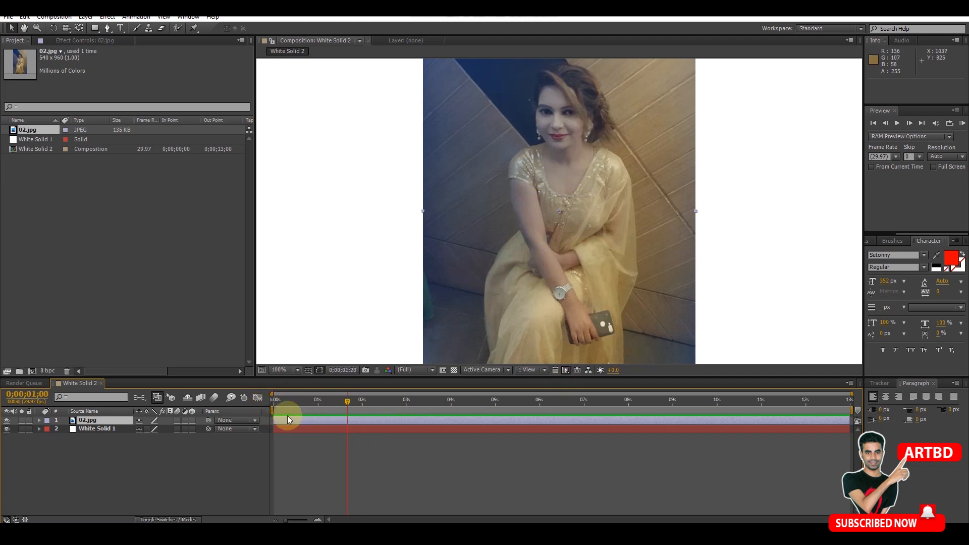
left_click(346, 419)
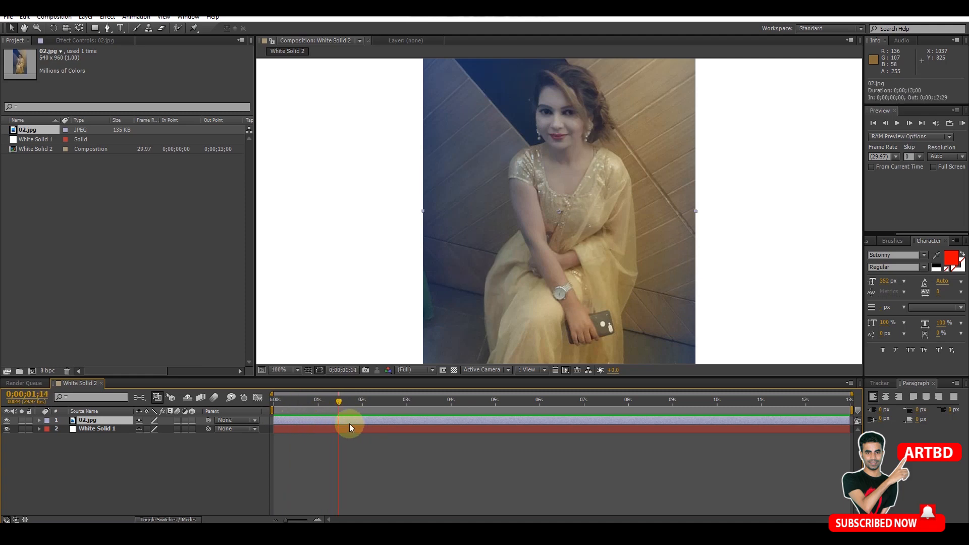
left_click(101, 18)
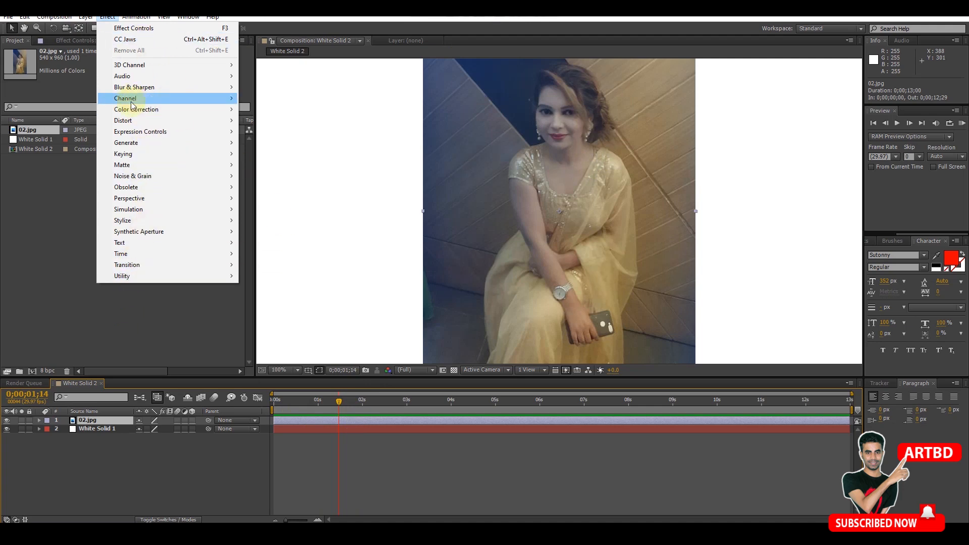
mouse_move(160, 151)
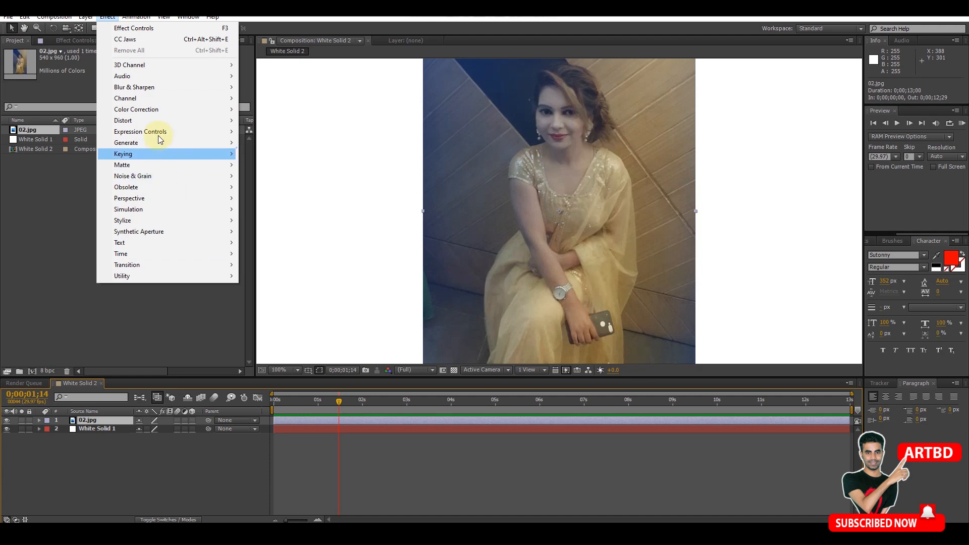
mouse_move(118, 267)
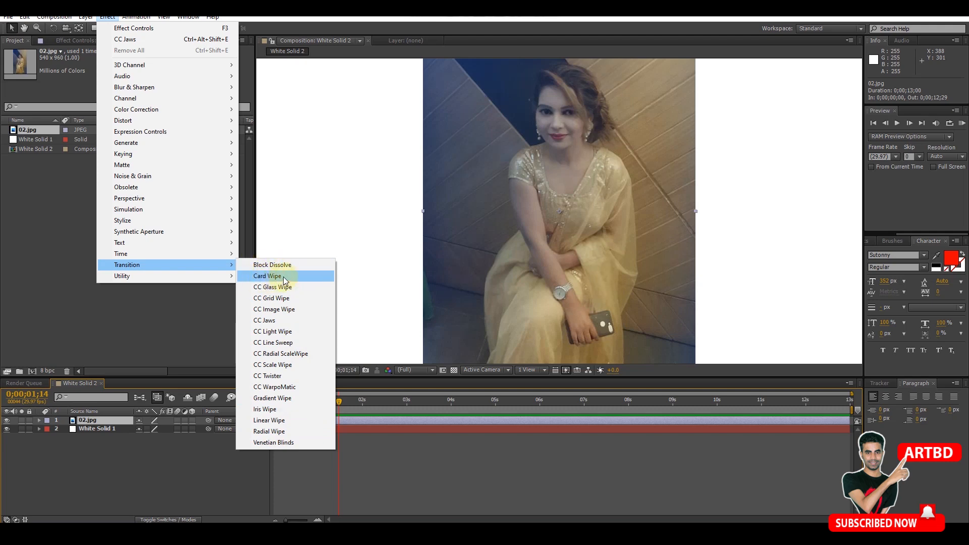
left_click(283, 276)
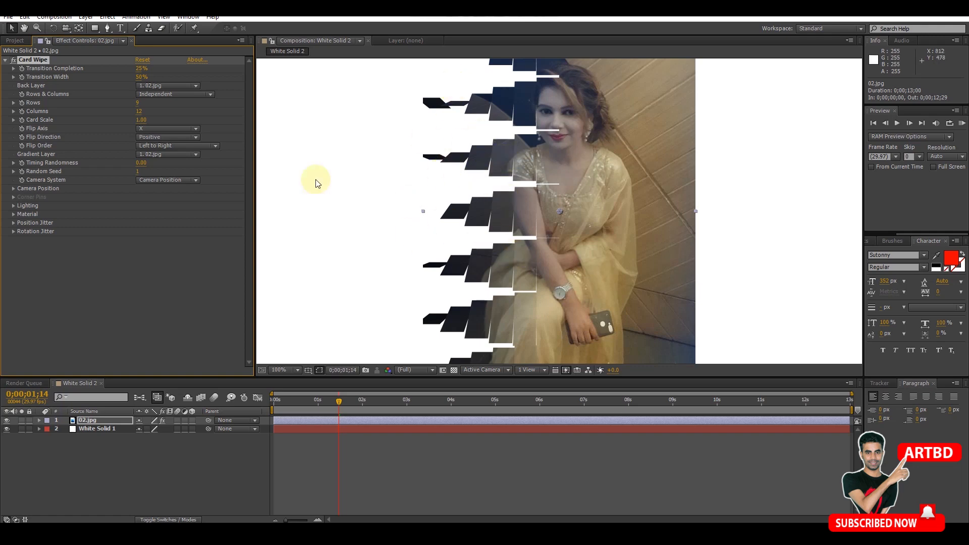
mouse_move(142, 68)
left_mouse_down()
mouse_move(185, 69)
mouse_move(133, 68)
mouse_move(158, 68)
left_mouse_up()
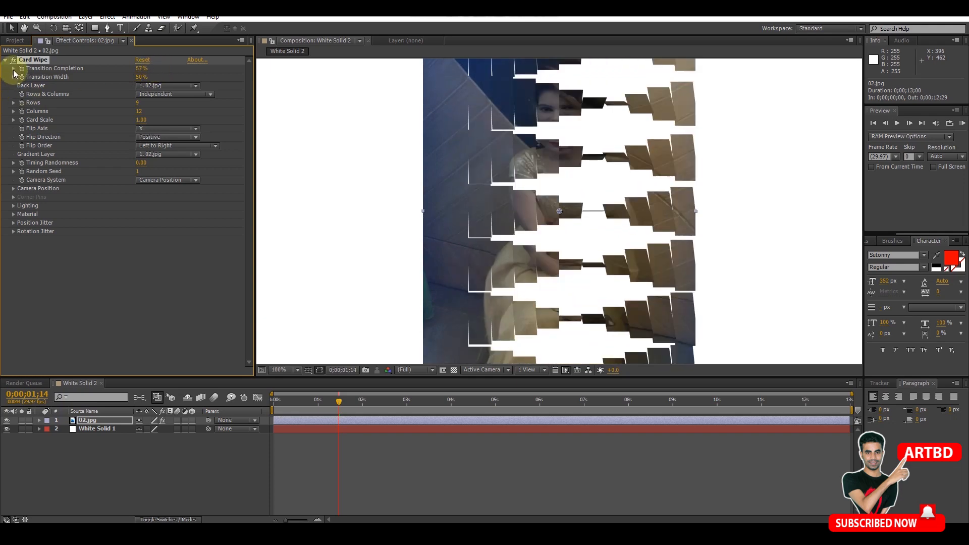
- Keyframe Card Wipe's Transition Completion on the 02.jpg layer from 57% at the start to 100% at about half a second
left_click(13, 68)
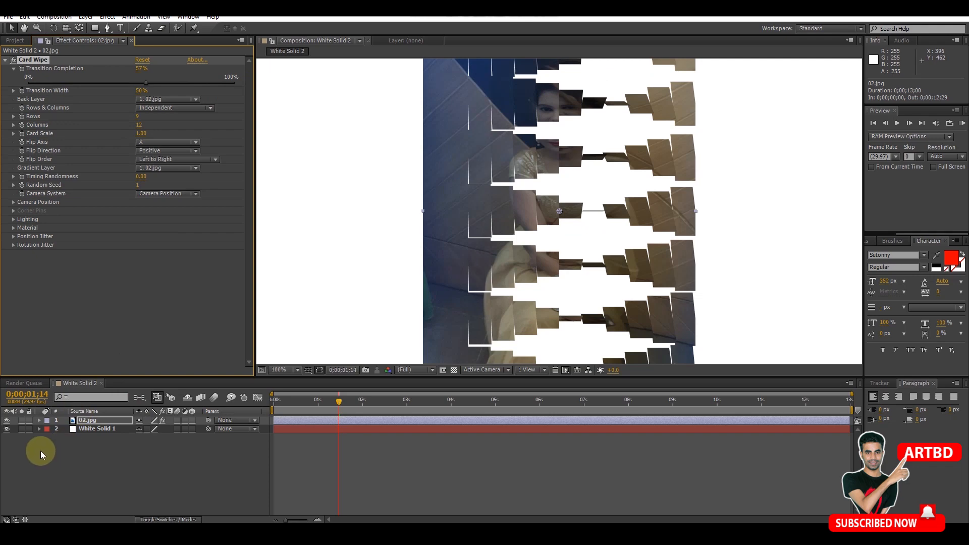
left_click(39, 420)
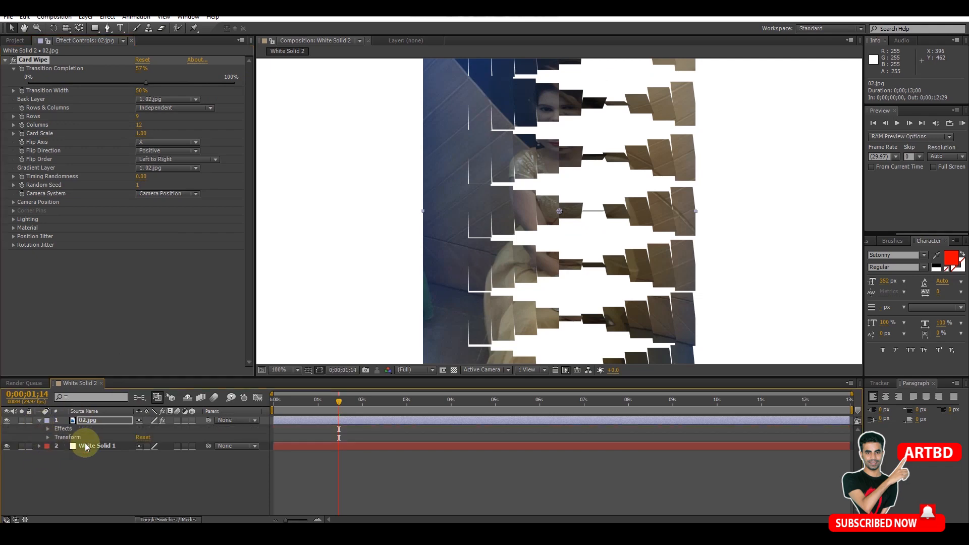
left_click(48, 430)
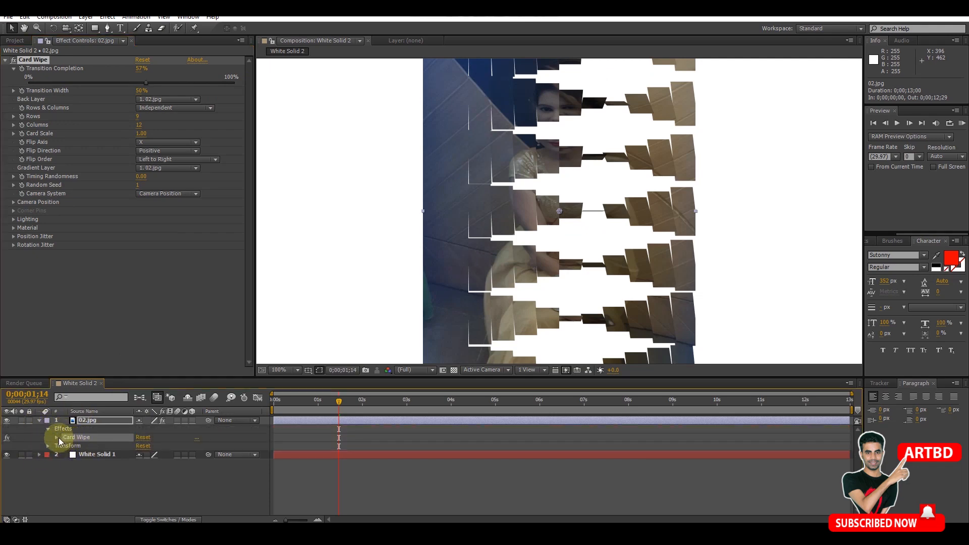
left_click(56, 437)
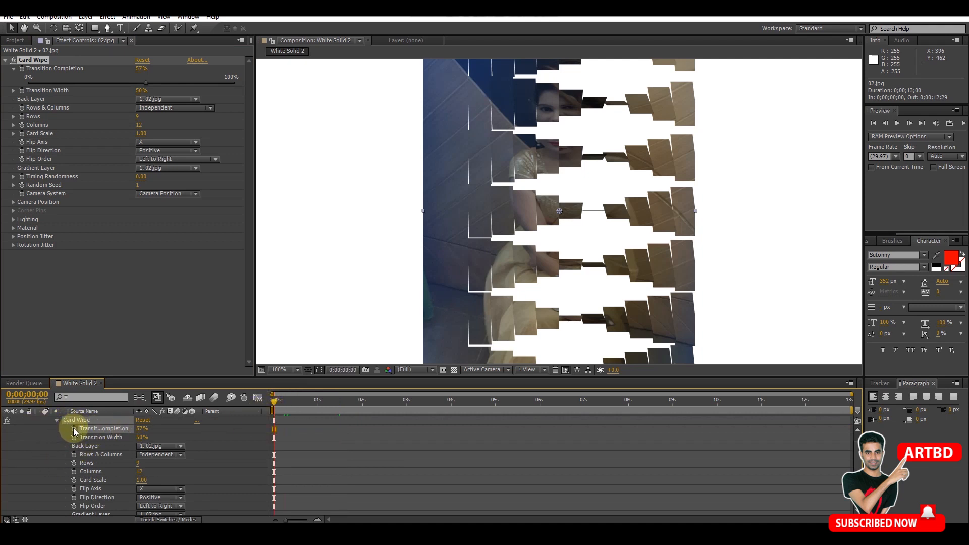
left_click_drag(295, 401, 299, 402)
left_click_drag(141, 430, 168, 430)
left_click_drag(296, 404, 273, 407)
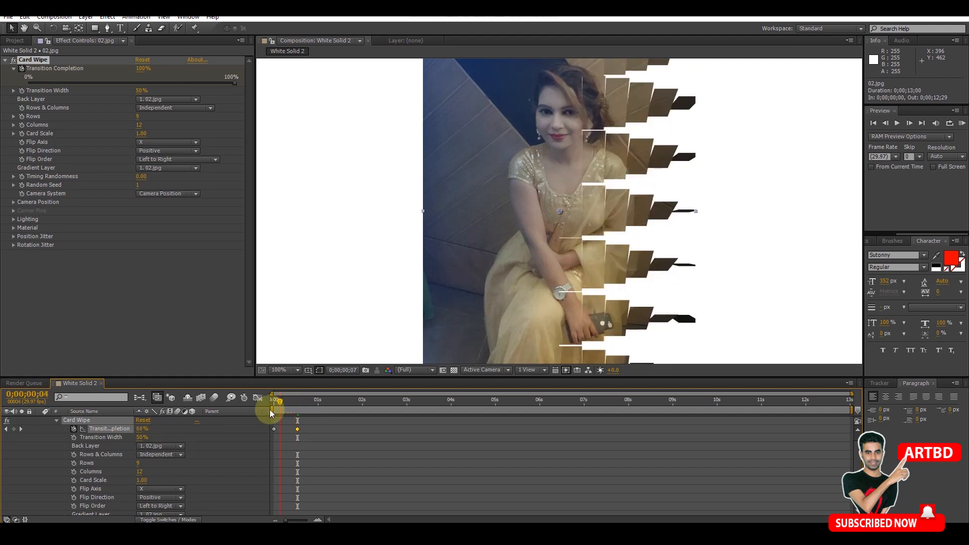
- Preview the Card Wipe animation from the start and collapse the effect's settings
left_click(897, 123)
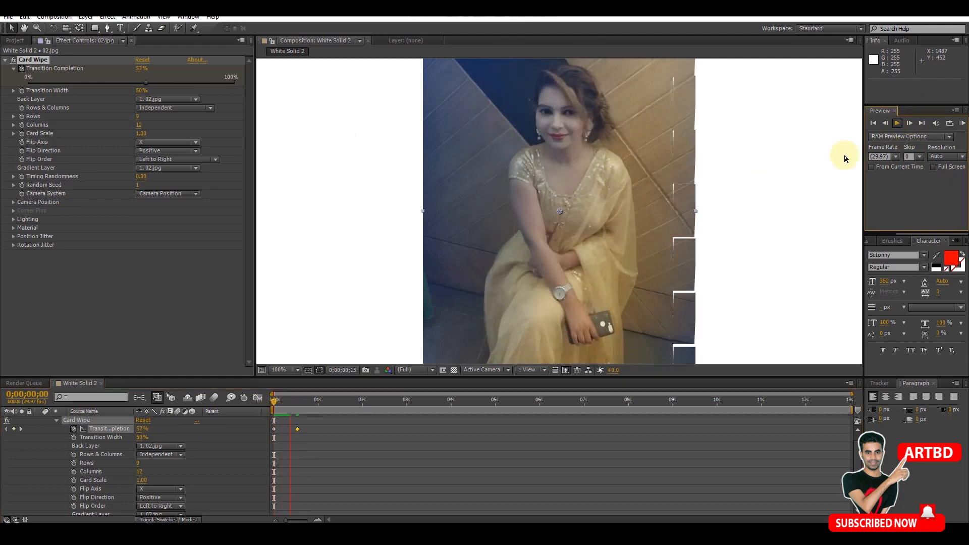
key("space")
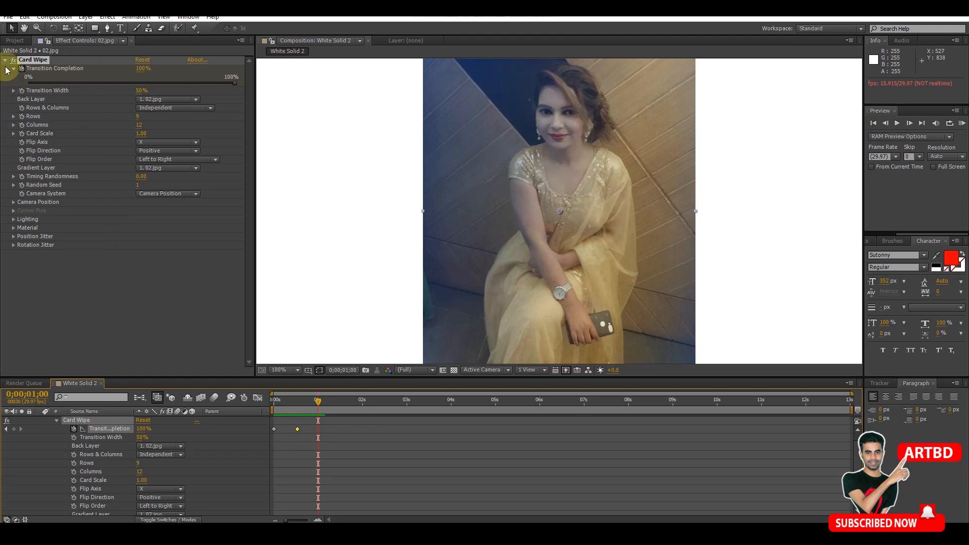
left_click(144, 82)
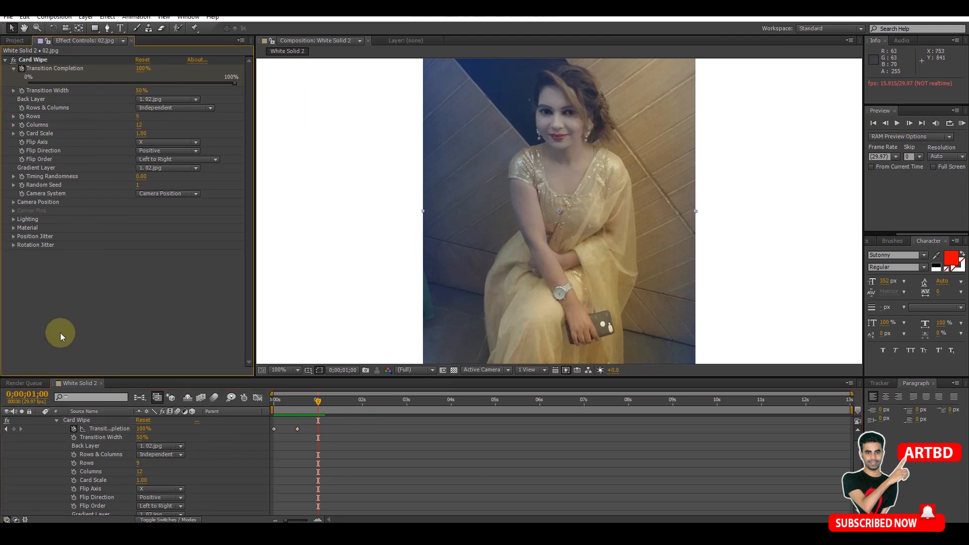
left_click(6, 61)
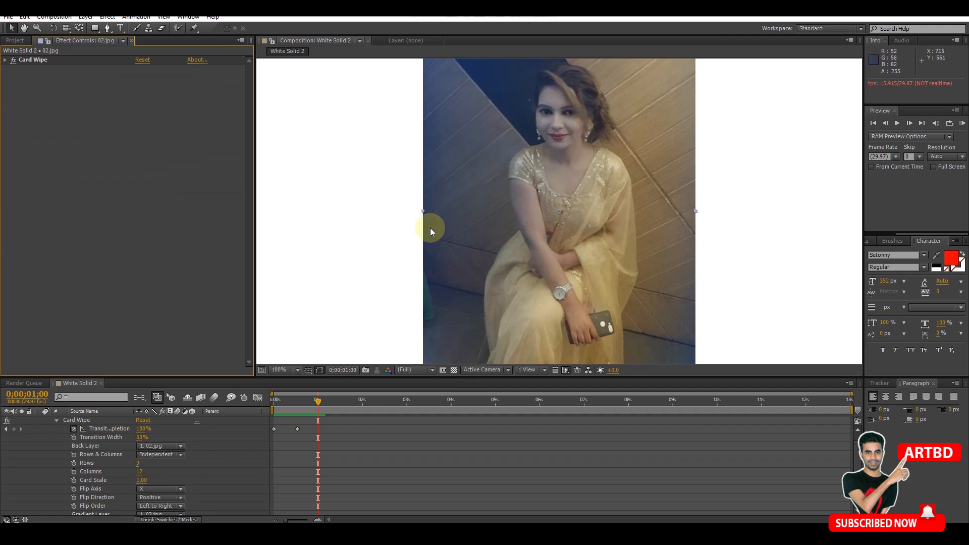
- Undo the Card Wipe effect and its keyframes, keeping the 02.jpg layer in the composition
key("ctrl+z")
key("ctrl+z")
key("ctrl+z")
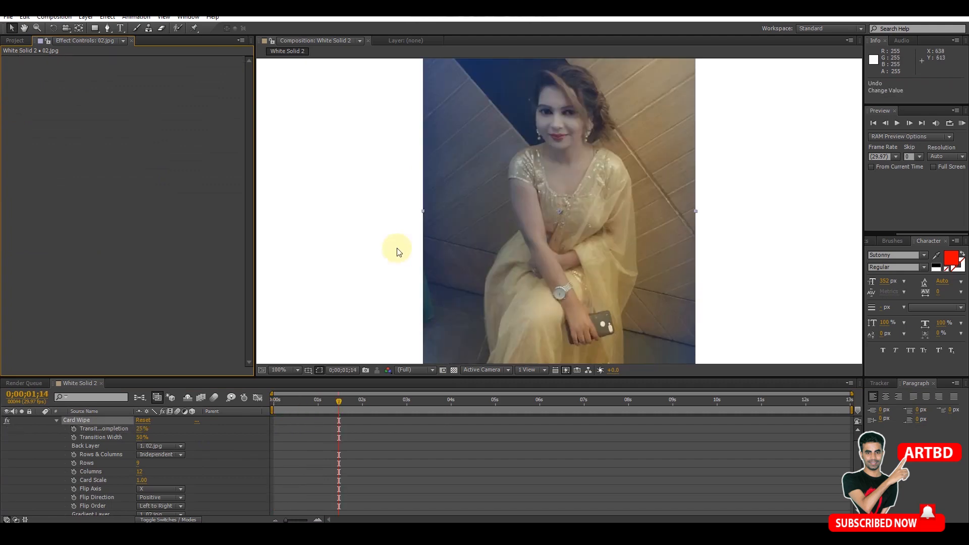
key("ctrl+z")
key("ctrl+z")
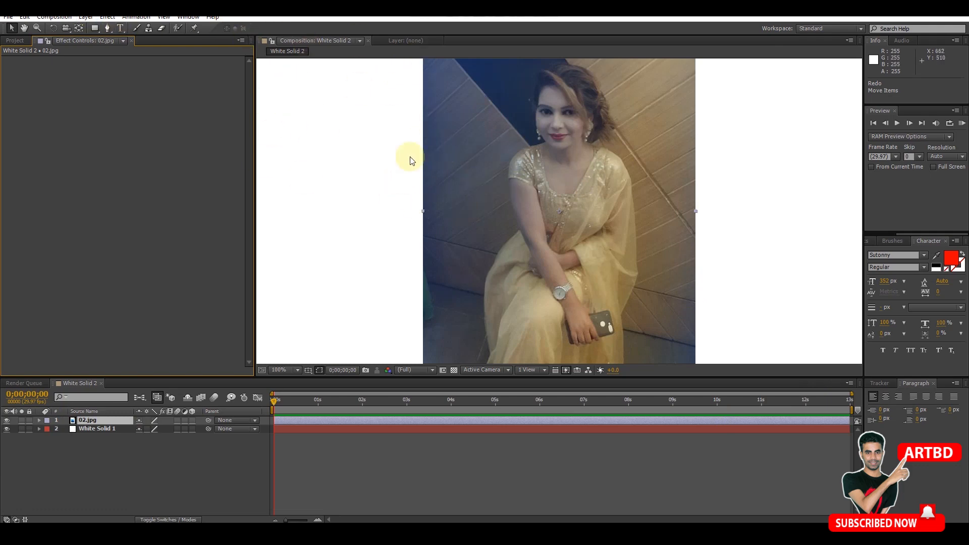
- Try the CC Glass Wipe transition effect on the 02.jpg layer with Completion at 46%
left_click(110, 17)
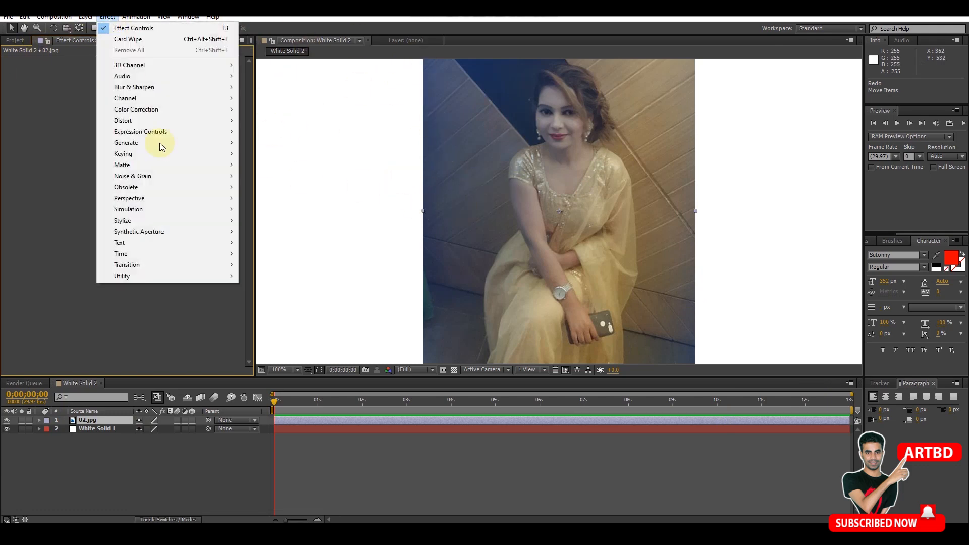
mouse_move(162, 267)
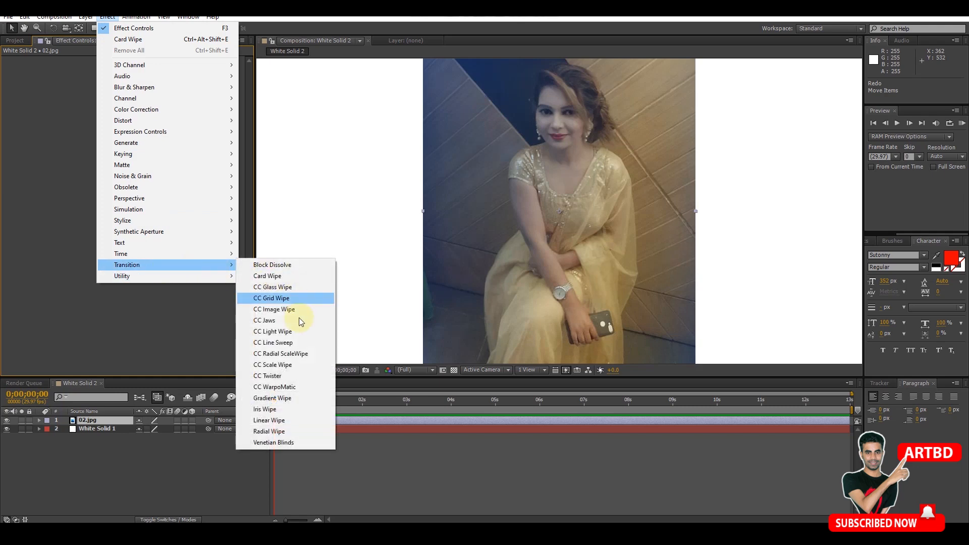
left_click(287, 289)
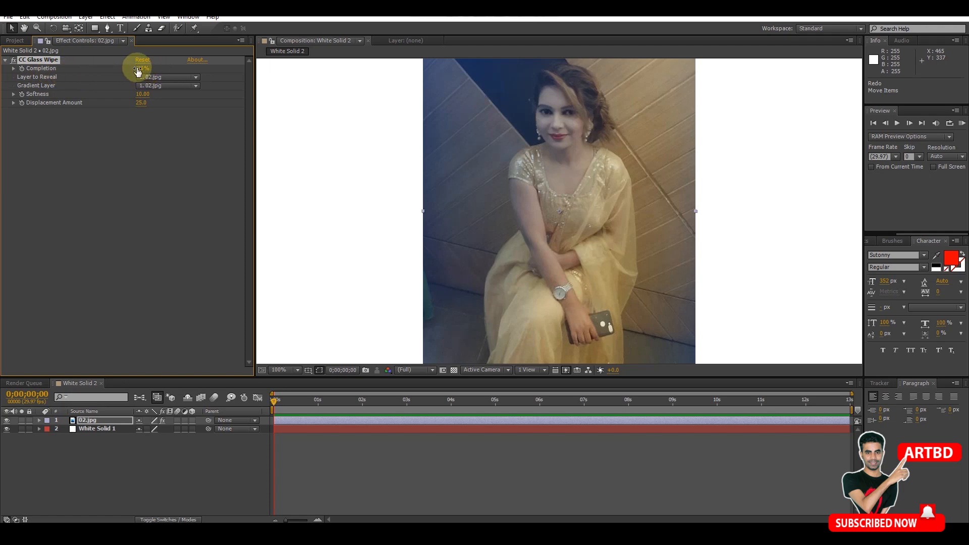
mouse_move(147, 68)
left_mouse_down()
mouse_move(195, 69)
mouse_move(151, 68)
mouse_move(166, 68)
left_mouse_up()
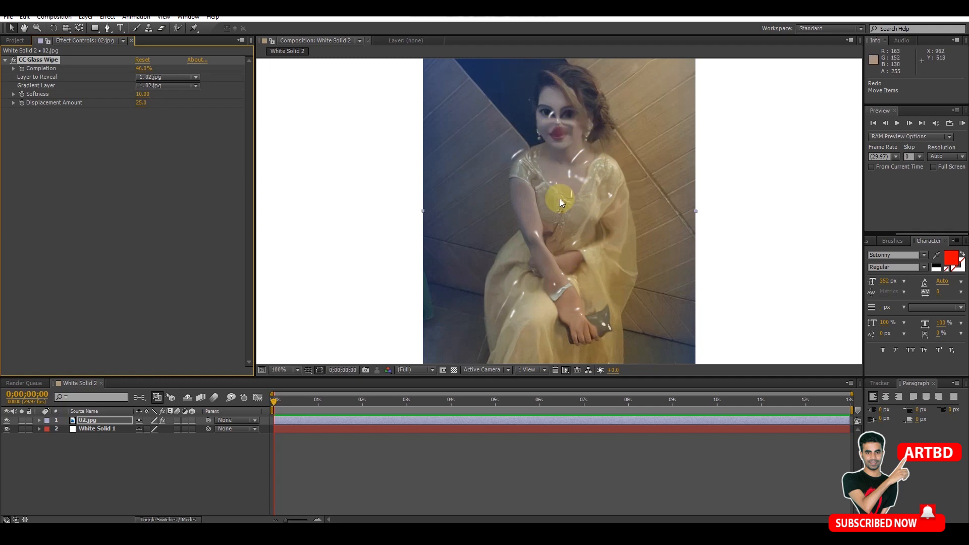
- Undo the CC Glass Wipe effect while keeping the 02.jpg layer in the composition
key("ctrl+z")
key("ctrl+z")
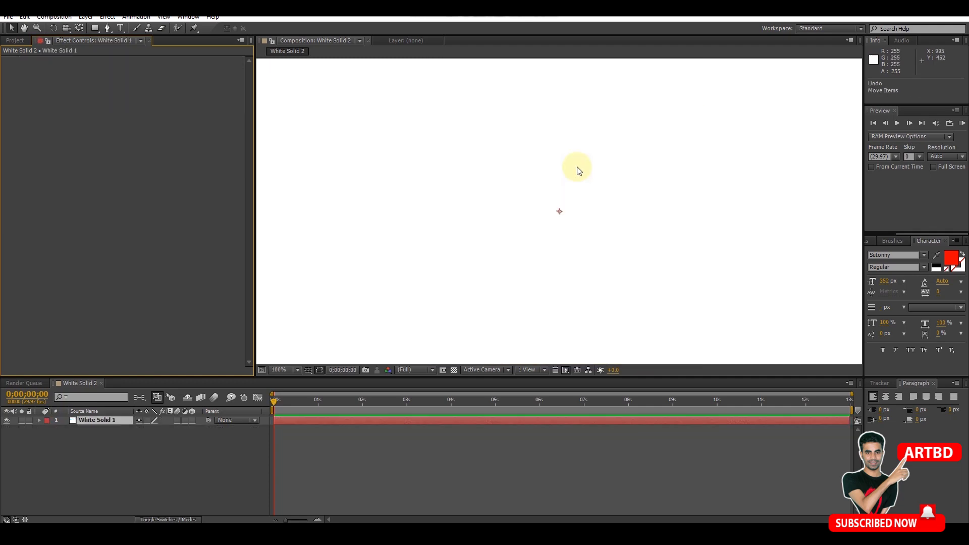
key("ctrl+shift+z")
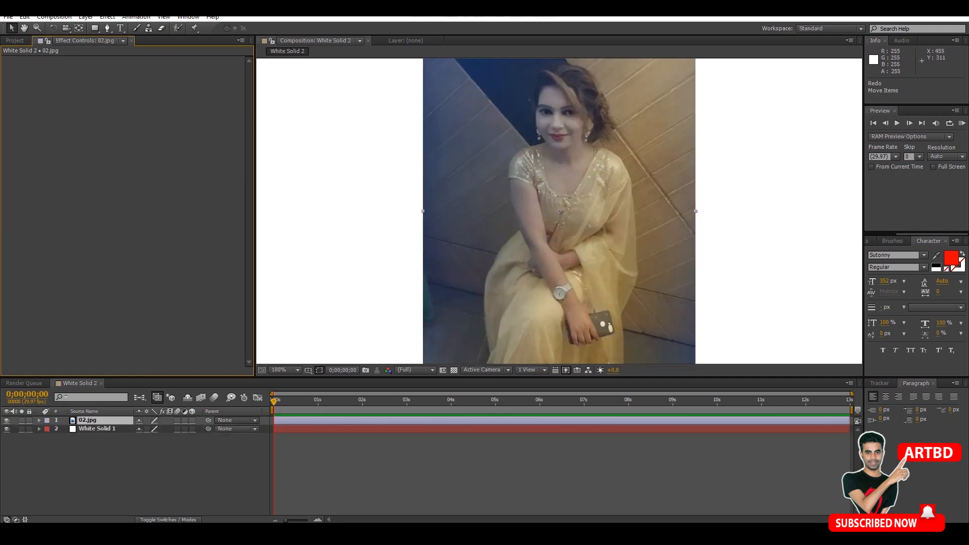
- Apply the CC Image Wipe transition to the 02.jpg layer and test its Completion, ending at 0%
left_click(115, 18)
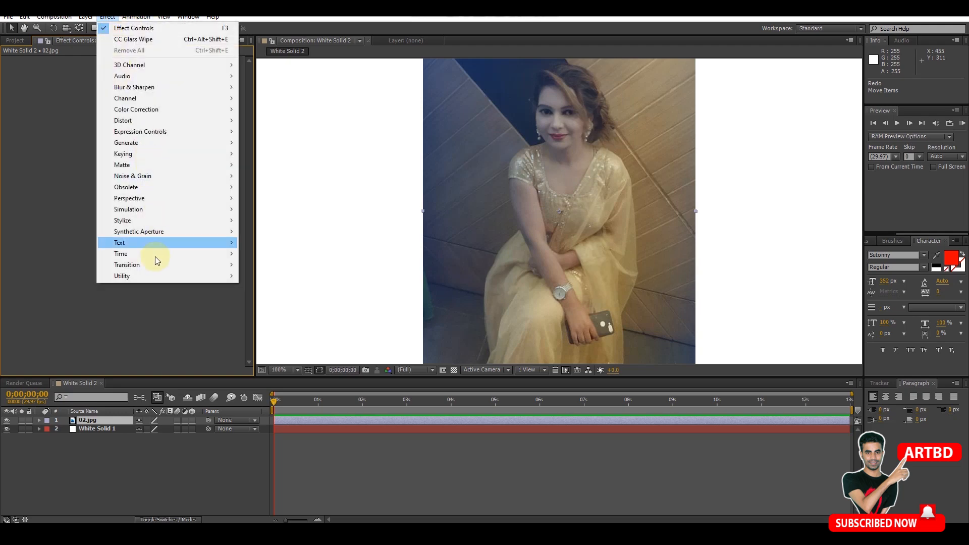
mouse_move(154, 266)
left_click(296, 308)
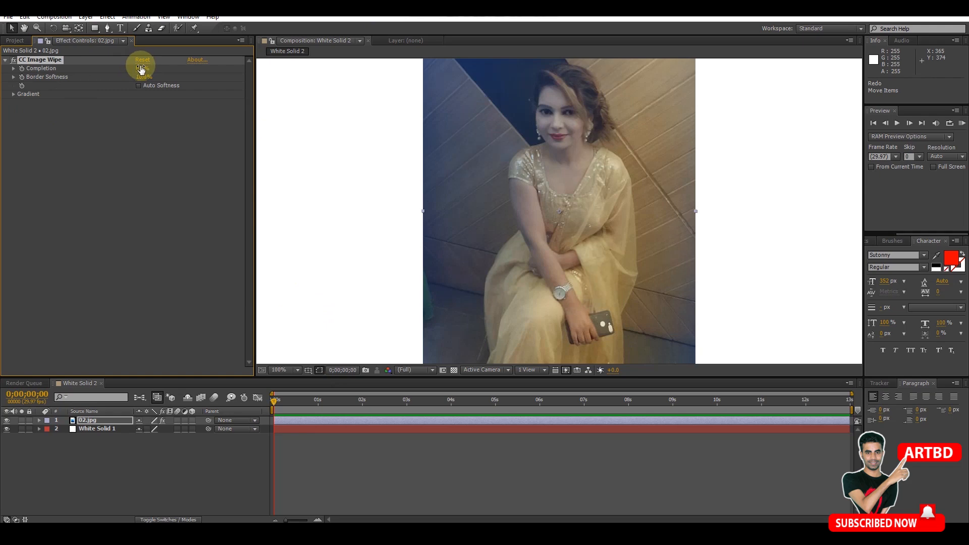
left_click_drag(146, 67, 21, 90)
- Set the CC Image Wipe gradient to layer White Solid 1, property Blue and blur 23.4, with Inverse Gradient enabled
left_click(13, 95)
left_click_drag(139, 120, 244, 108)
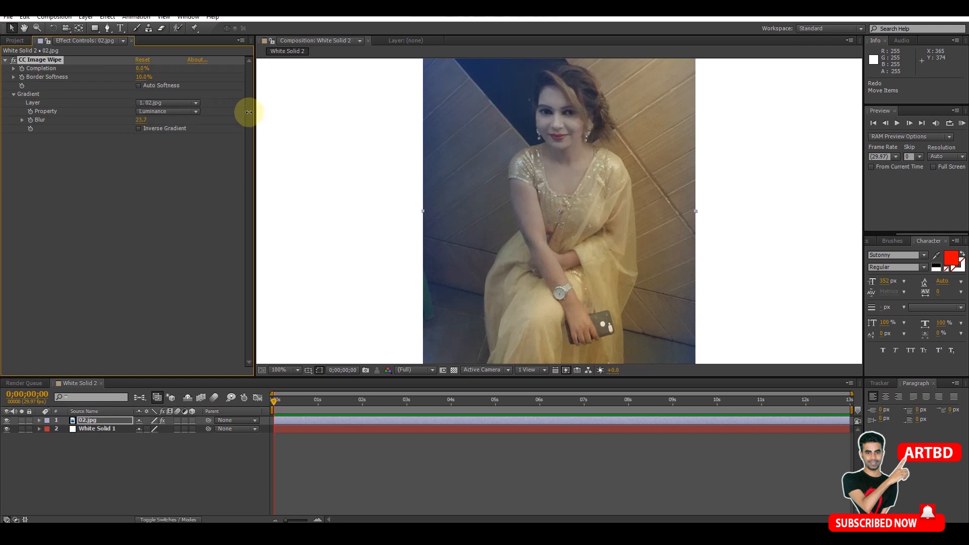
left_click(168, 104)
left_click(170, 138)
left_click(168, 110)
left_click(168, 147)
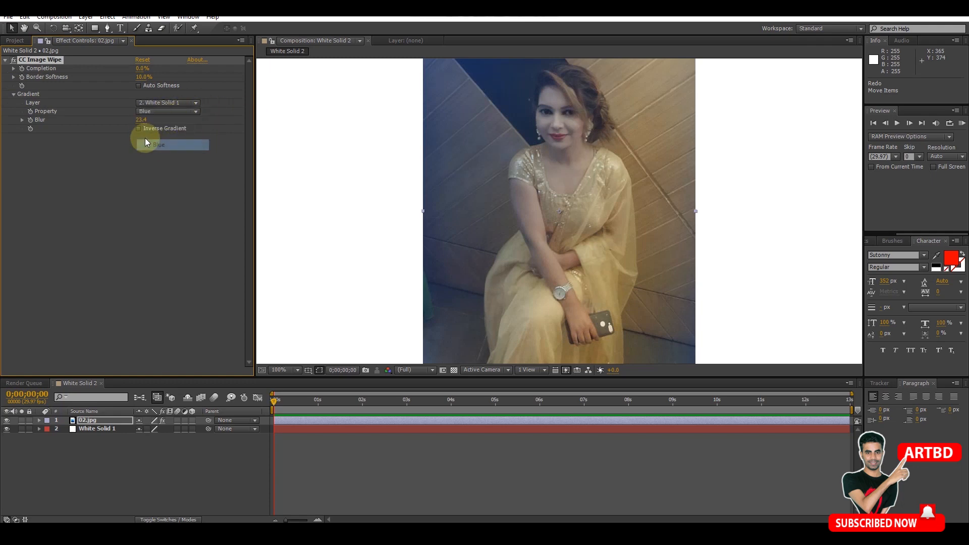
left_click(139, 128)
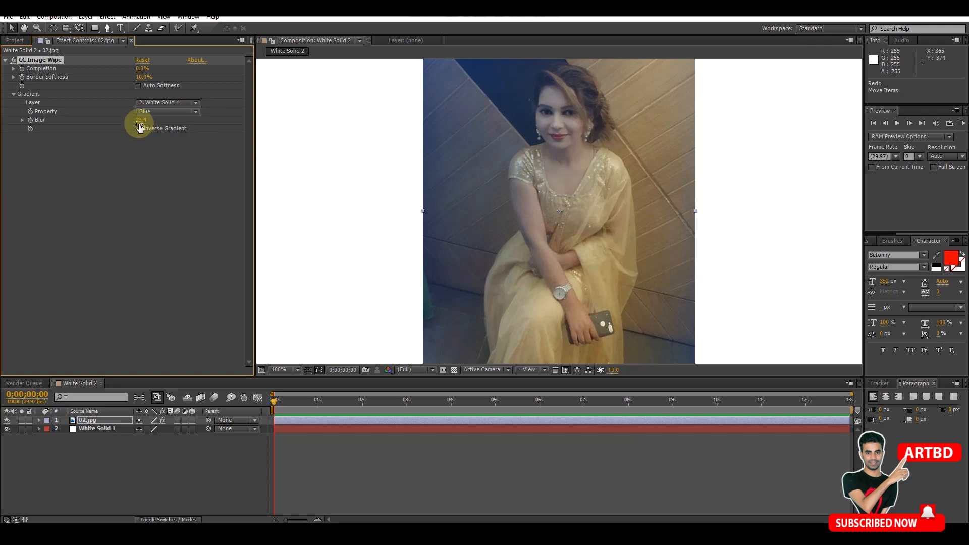
- Raise the CC Image Wipe gradient blur to 57.5 and test Completion again, ending at 0%
left_click_drag(141, 120, 173, 120)
left_click_drag(252, 120, 442, 233)
left_click_drag(145, 72, 122, 73)
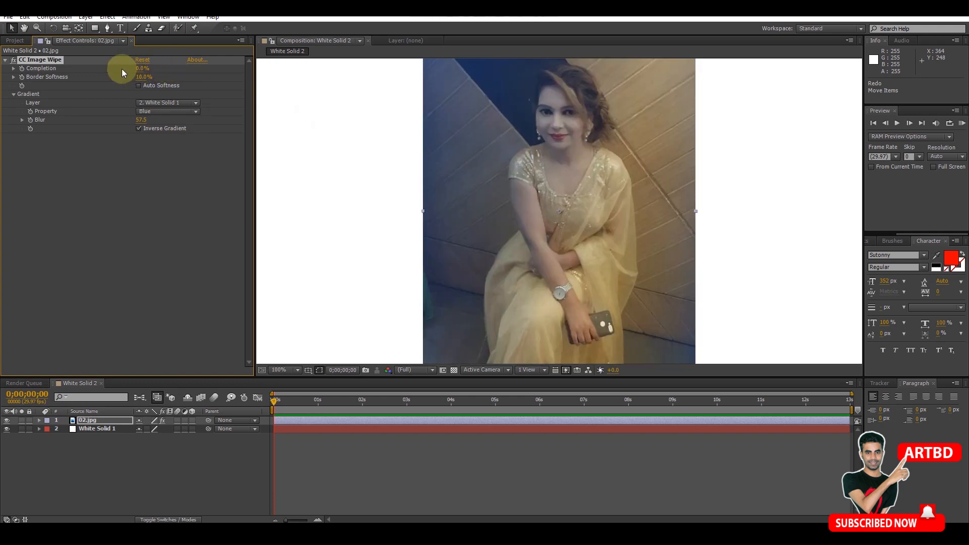
- Add the CC Radial ScaleWipe transition effect to the 02.jpg layer
left_click(107, 16)
mouse_move(140, 266)
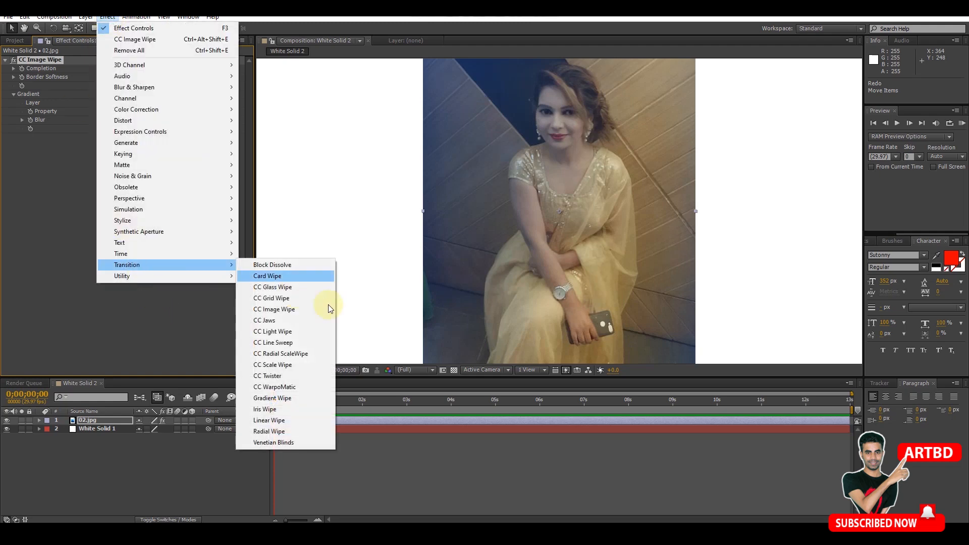
left_click(294, 356)
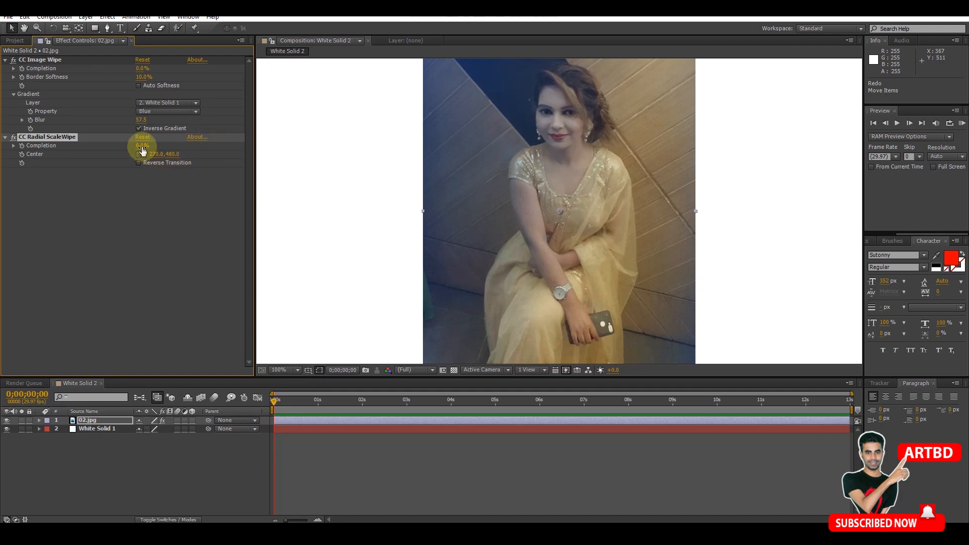
- Set the CC Radial ScaleWipe Completion to 3% and add the Venetian Blinds transition effect to the 02.jpg layer
mouse_move(140, 148)
left_mouse_down()
mouse_move(179, 147)
mouse_move(144, 148)
mouse_move(142, 159)
left_mouse_up()
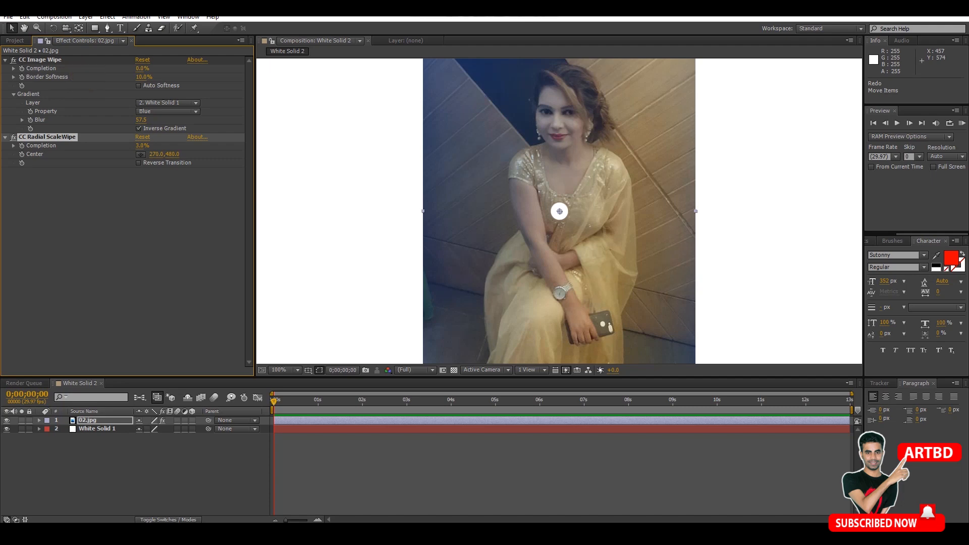
left_click(107, 17)
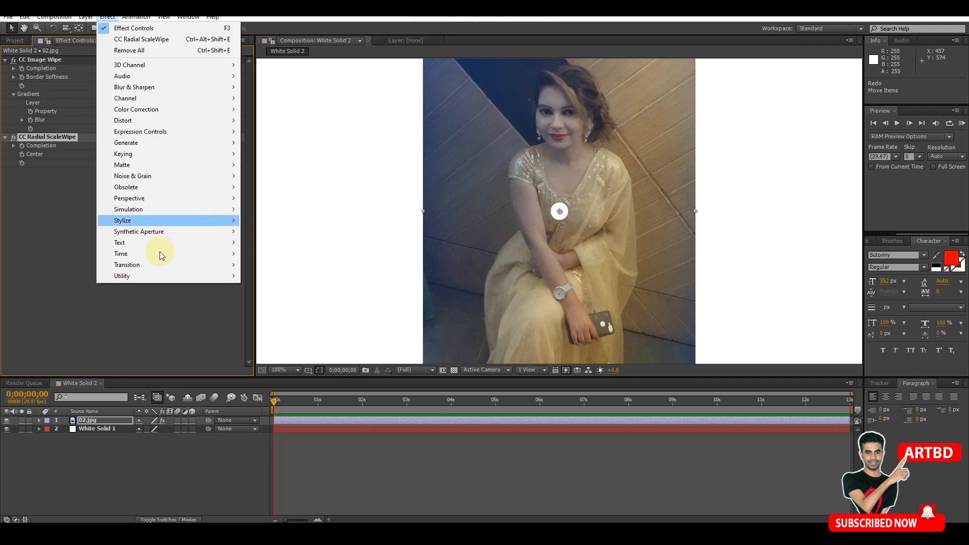
mouse_move(165, 265)
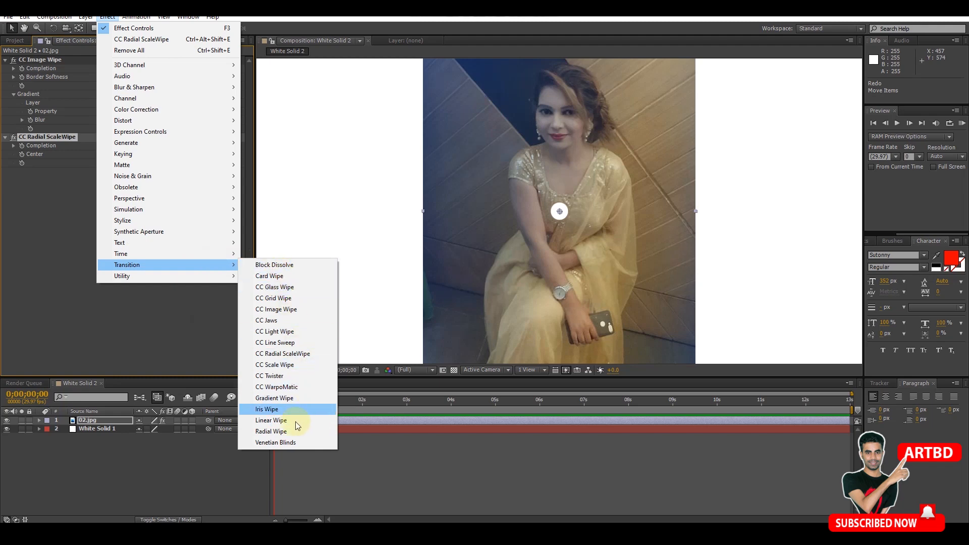
left_click(272, 443)
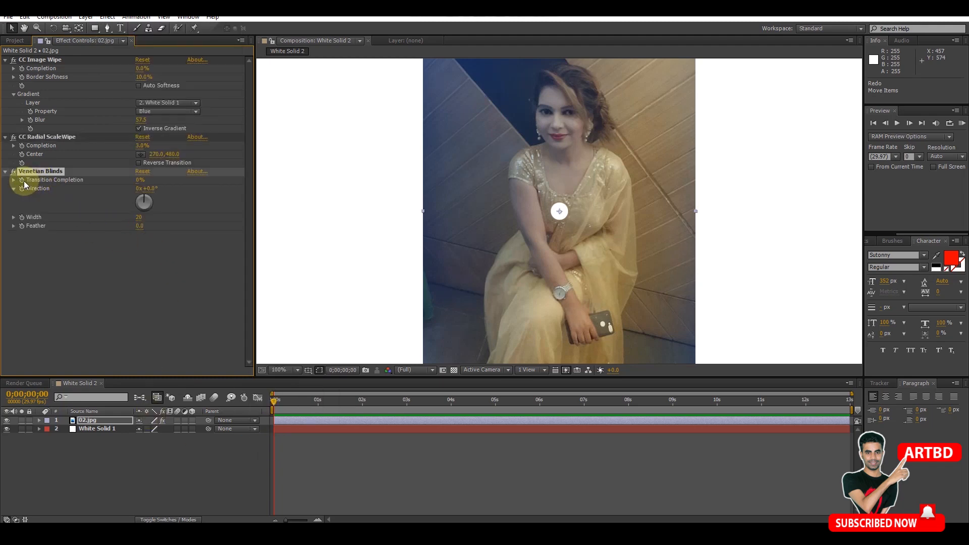
- Test the Venetian Blinds Transition Completion, ending at 0%, and keyframe it at the start of the 02.jpg layer
mouse_move(139, 181)
left_mouse_down()
mouse_move(195, 177)
mouse_move(112, 192)
mouse_move(141, 194)
mouse_move(108, 192)
mouse_move(218, 190)
mouse_move(142, 188)
left_mouse_up()
left_click(39, 420)
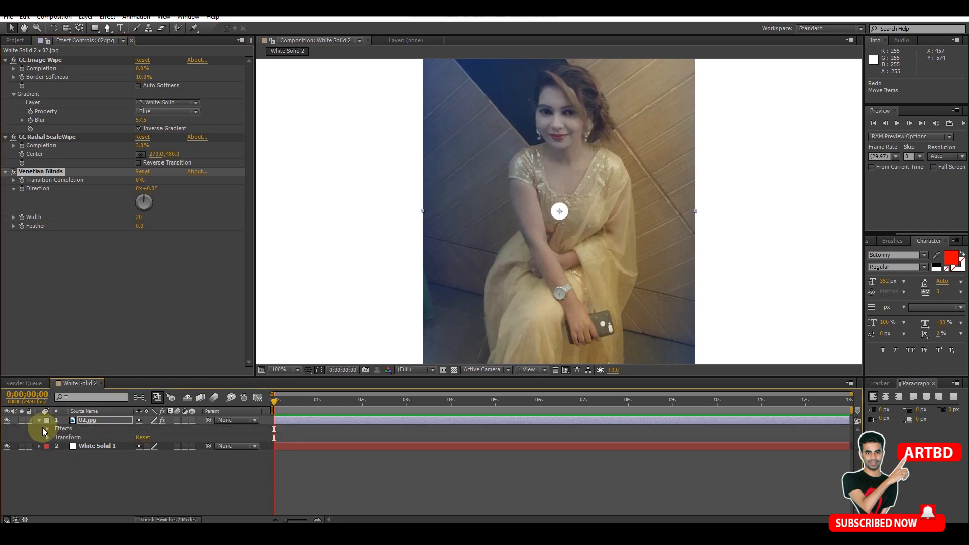
left_click(47, 429)
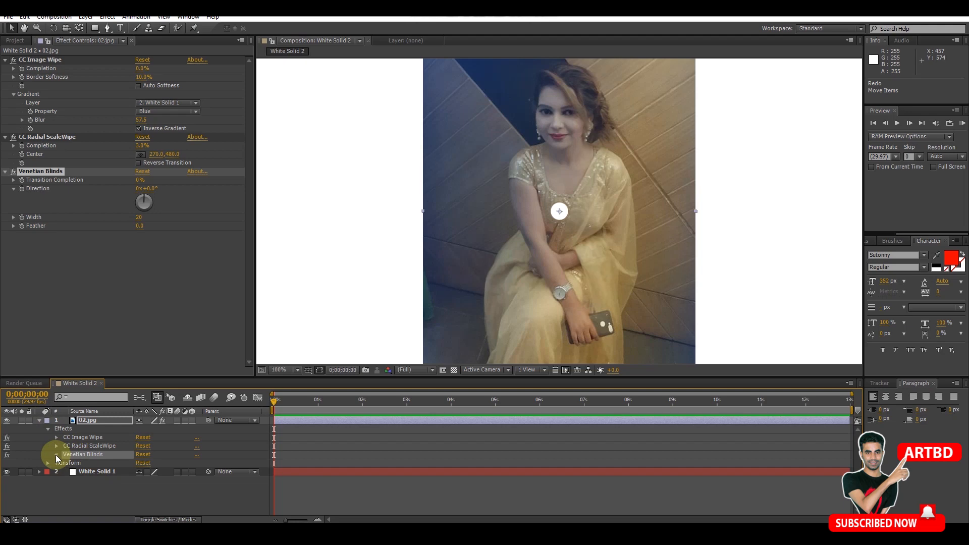
left_click(57, 455)
left_click(74, 463)
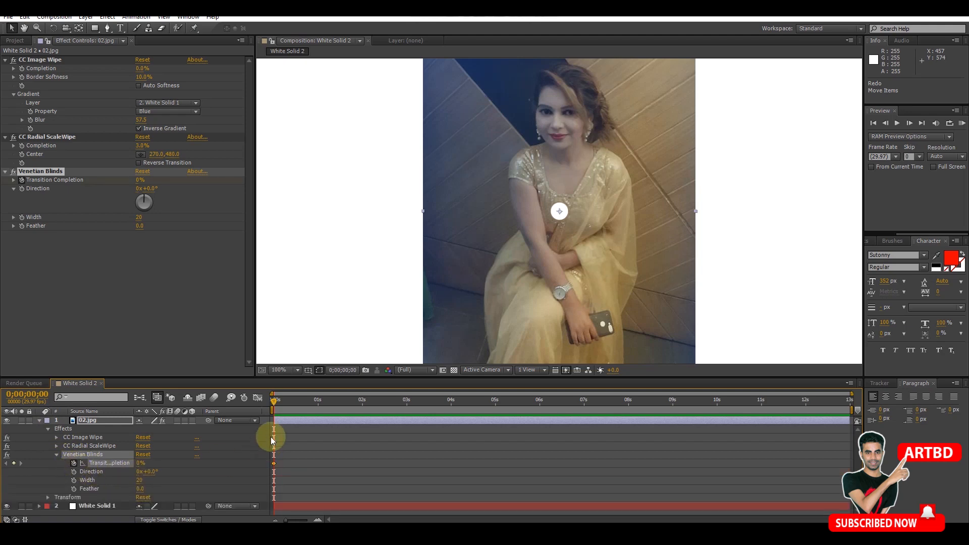
- Add a second Venetian Blinds keyframe with a higher Transition Completion and move it to 0;00;03;21
left_click_drag(286, 405, 299, 405)
left_click_drag(140, 467, 192, 466)
left_click_drag(299, 463, 438, 464)
- Play the Venetian Blinds animation from the start of the timeline, stop it, and scrub back to 0;00;00;08
left_click_drag(298, 400, 262, 405)
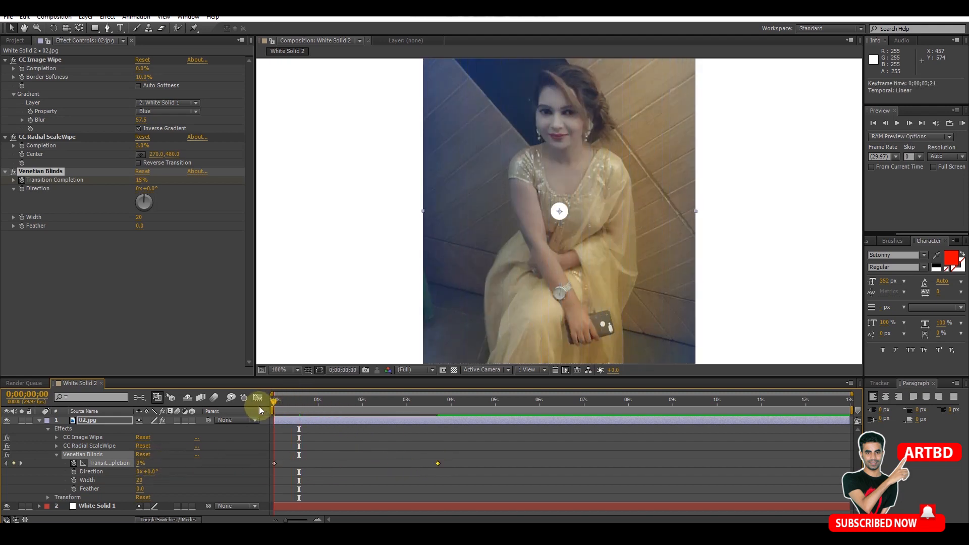
left_click(897, 124)
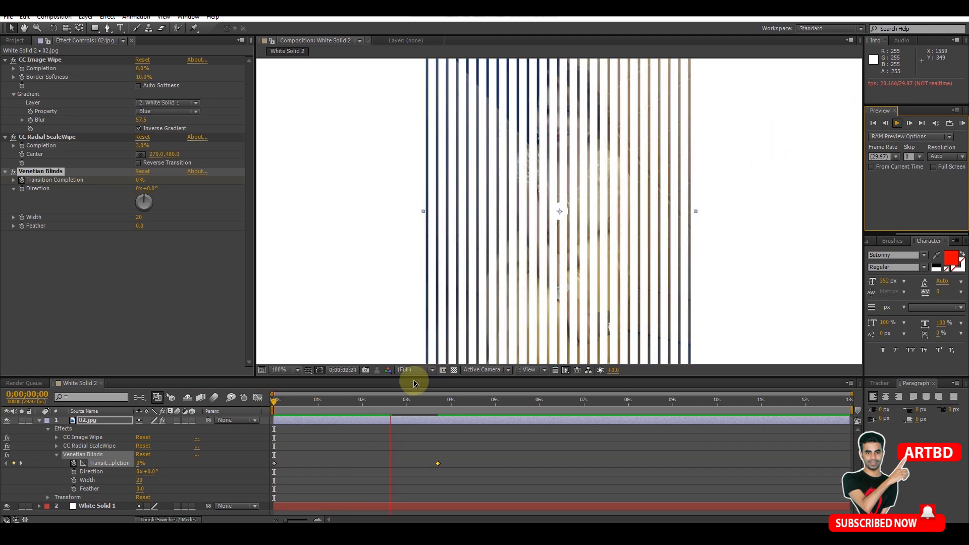
key("space")
left_click_drag(317, 405, 287, 403)
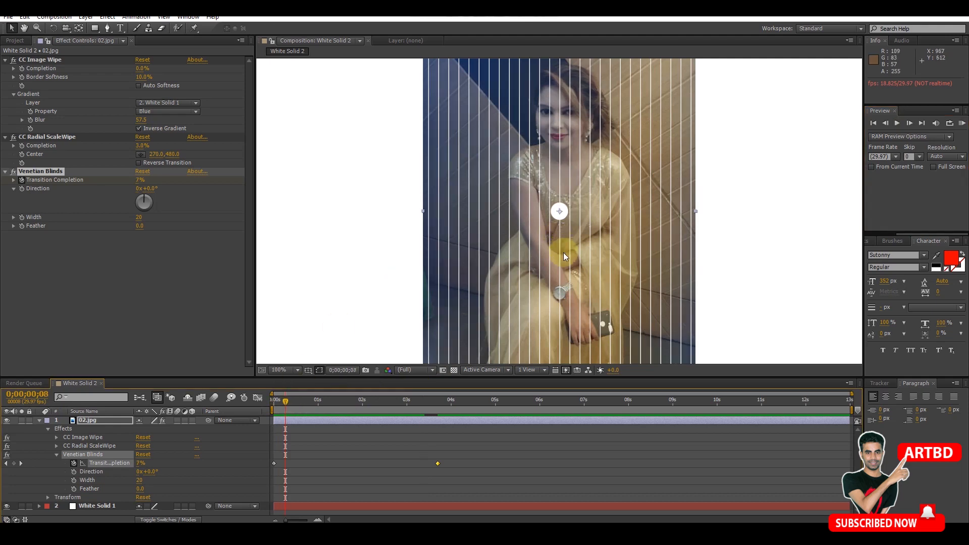